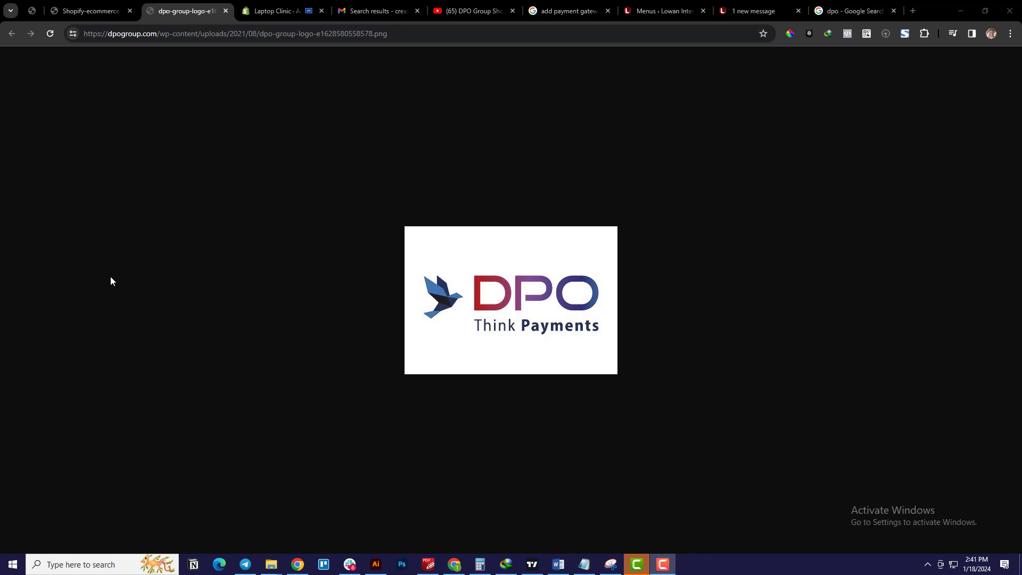
Step: Check the DPO logo tab and open the Laptop Clinic store's Payments settings
click(79, 11)
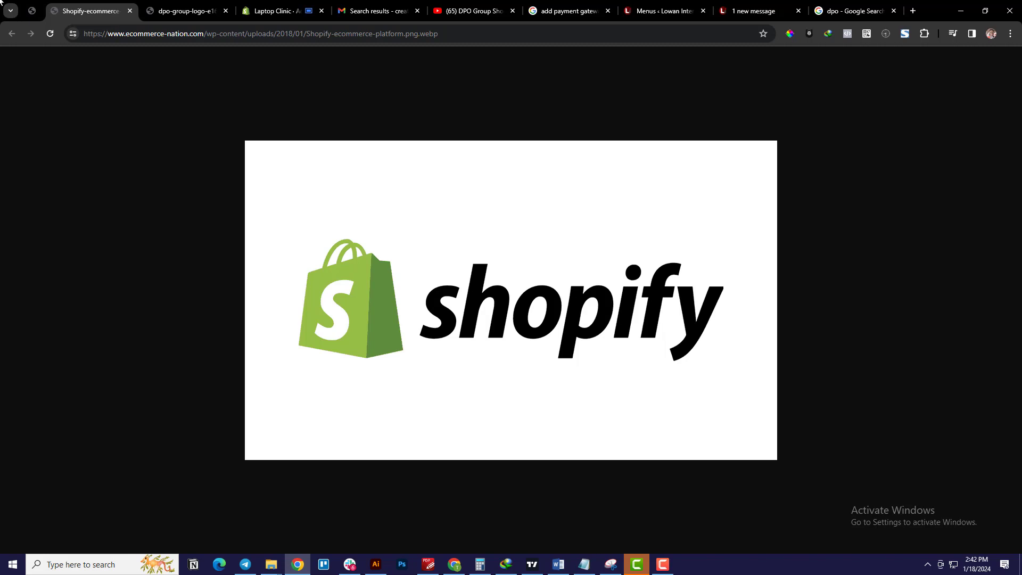
click(184, 5)
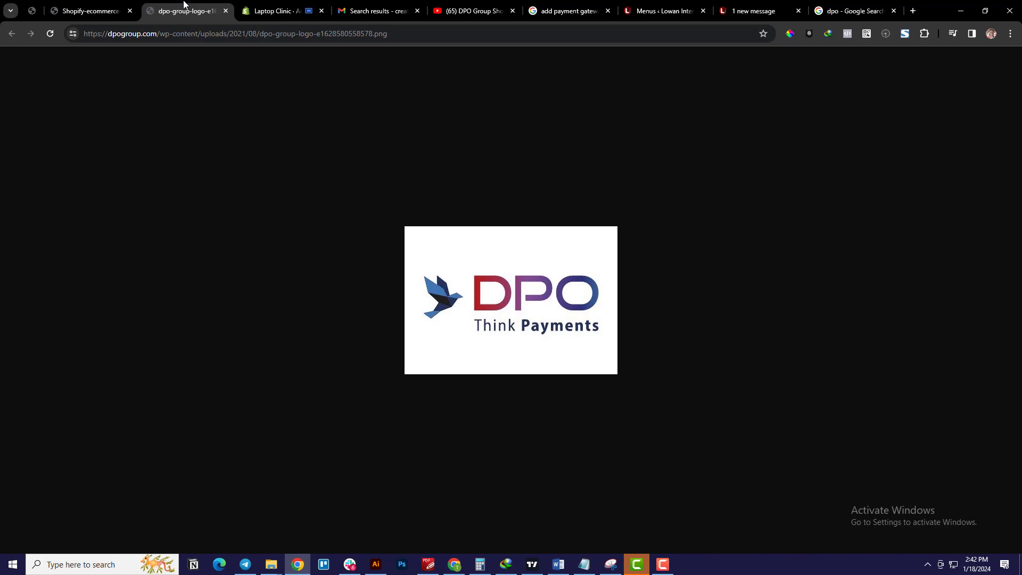
click(258, 14)
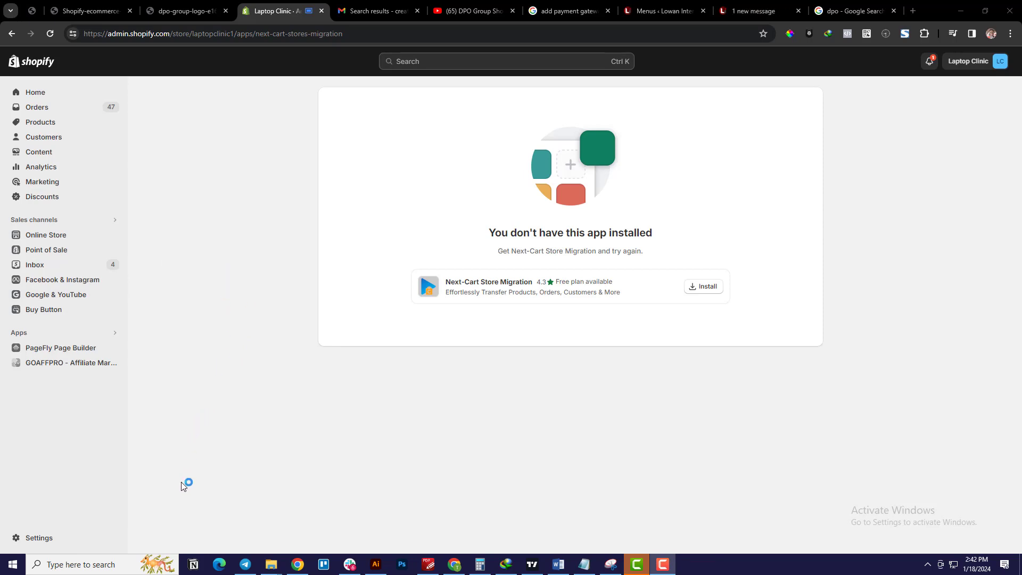
click(43, 538)
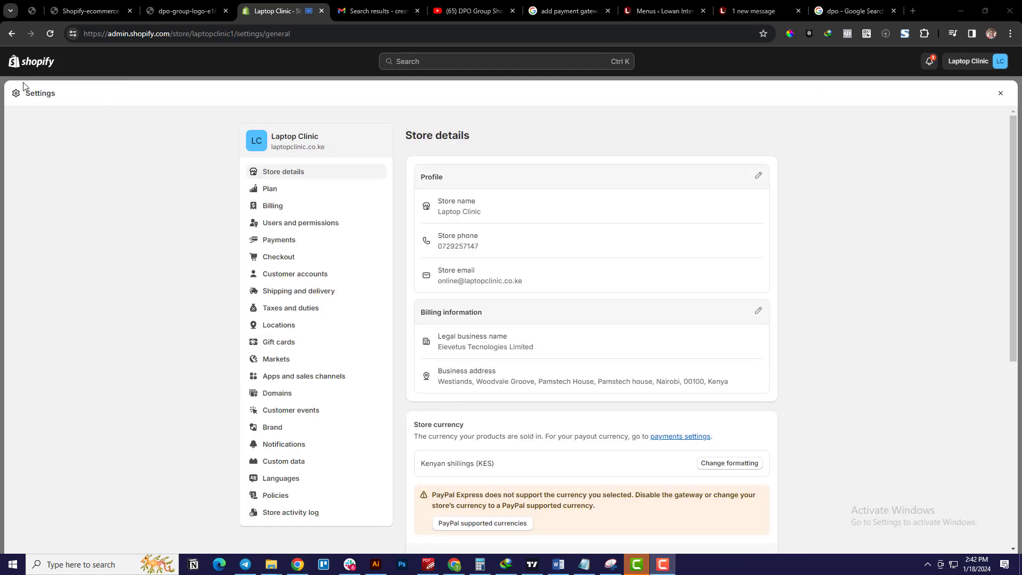
click(307, 243)
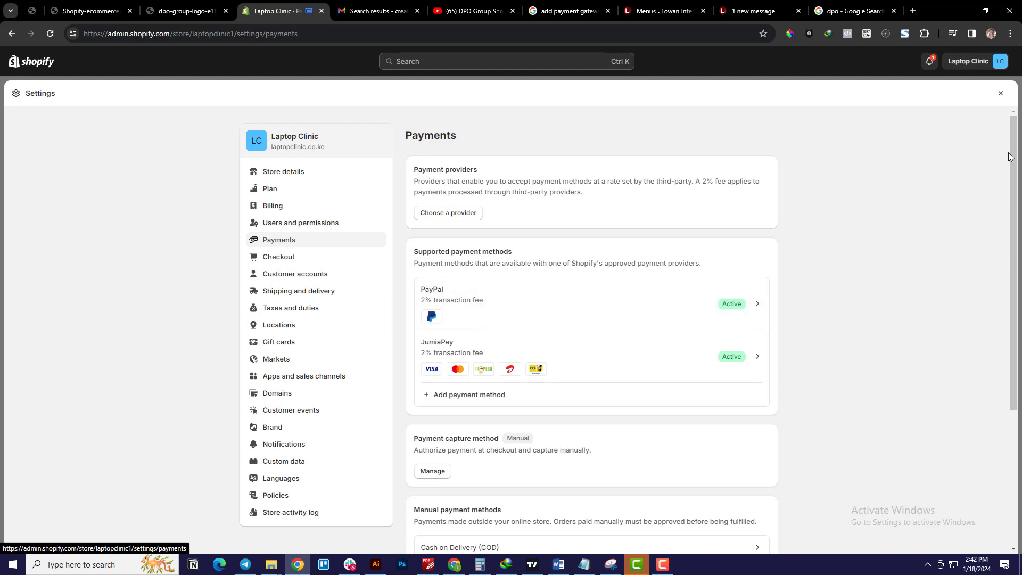
scroll(1013, 148, down, 1)
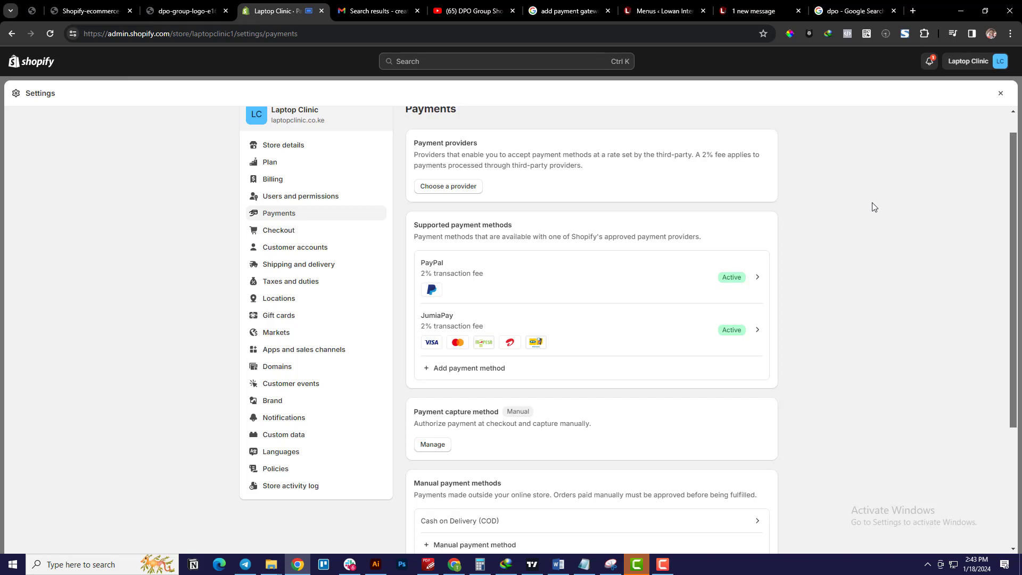
click(172, 7)
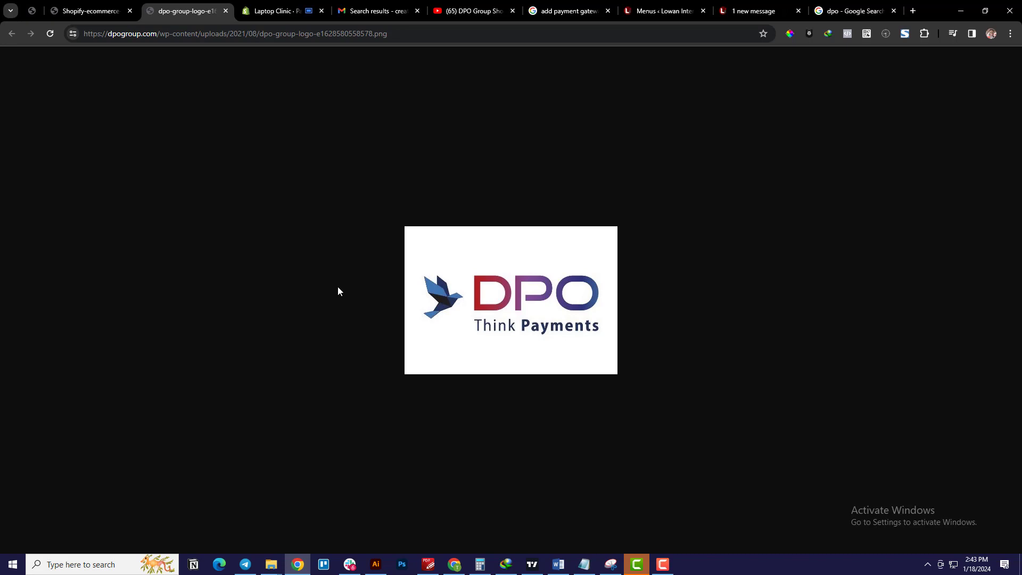
Step: Google 'dpo group' in a new tab and open the official DPO Group website
click(912, 11)
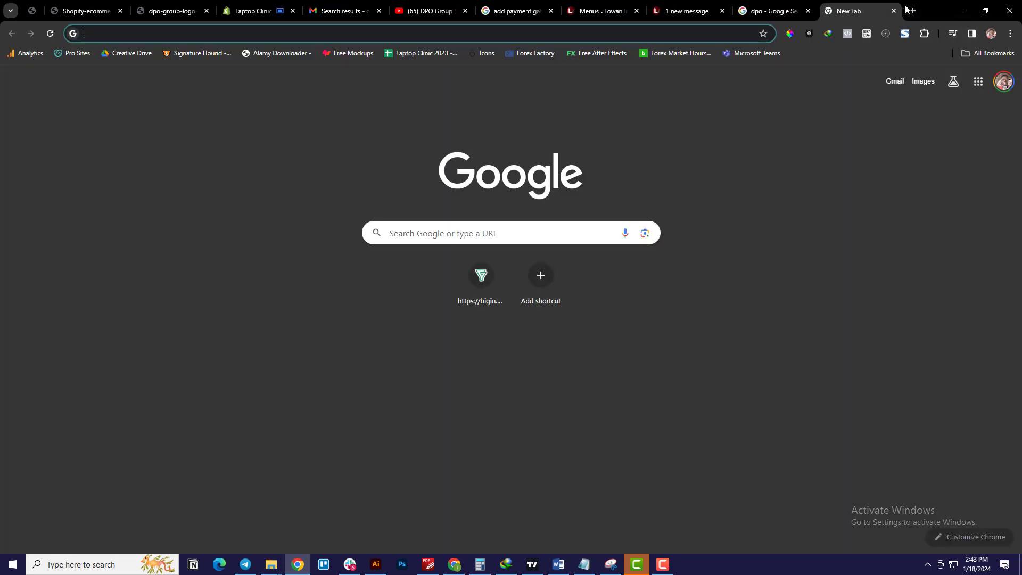
text(d)
key(BackSpace)
text(dpo)
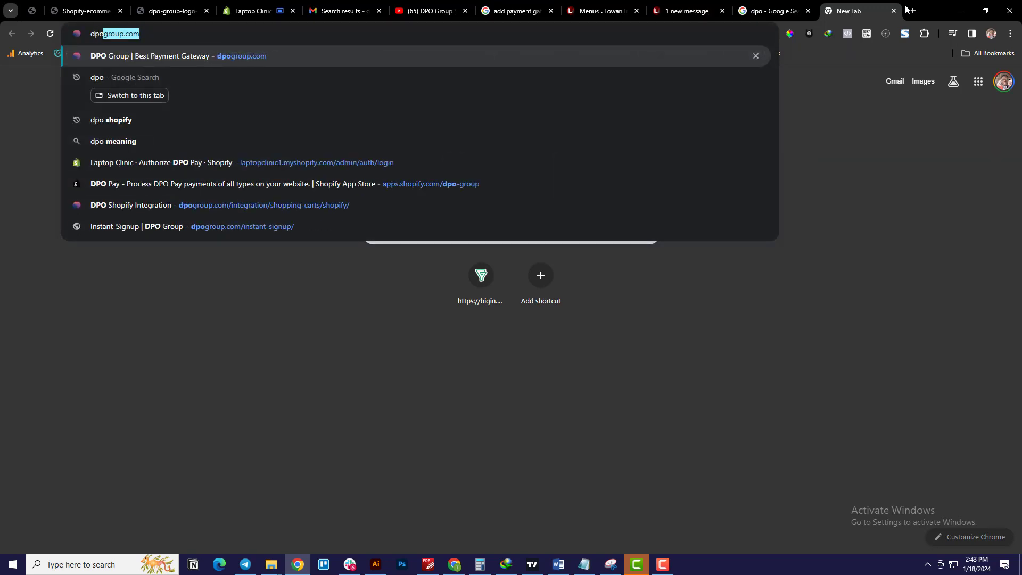
key(BackSpace)
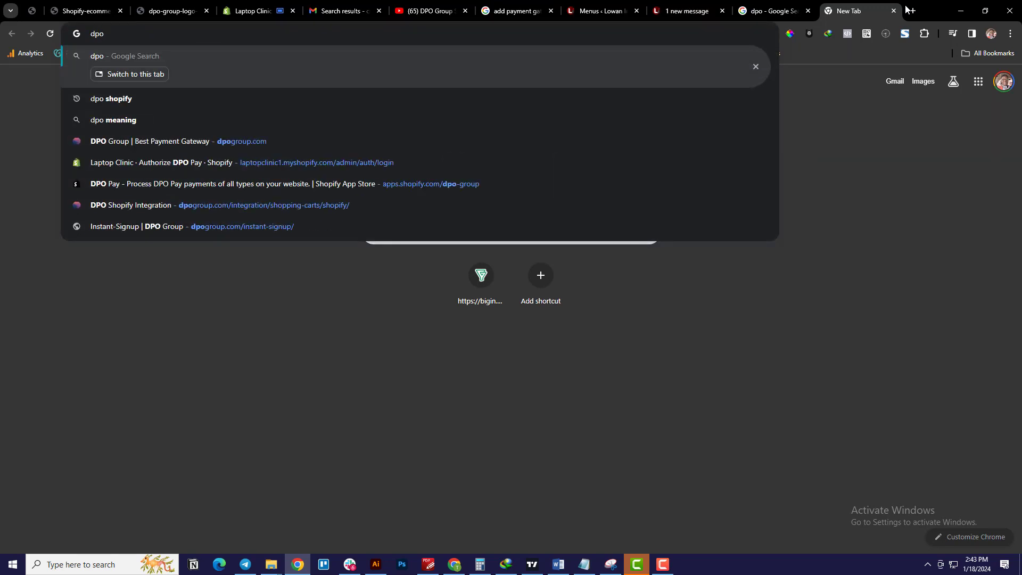
text(group)
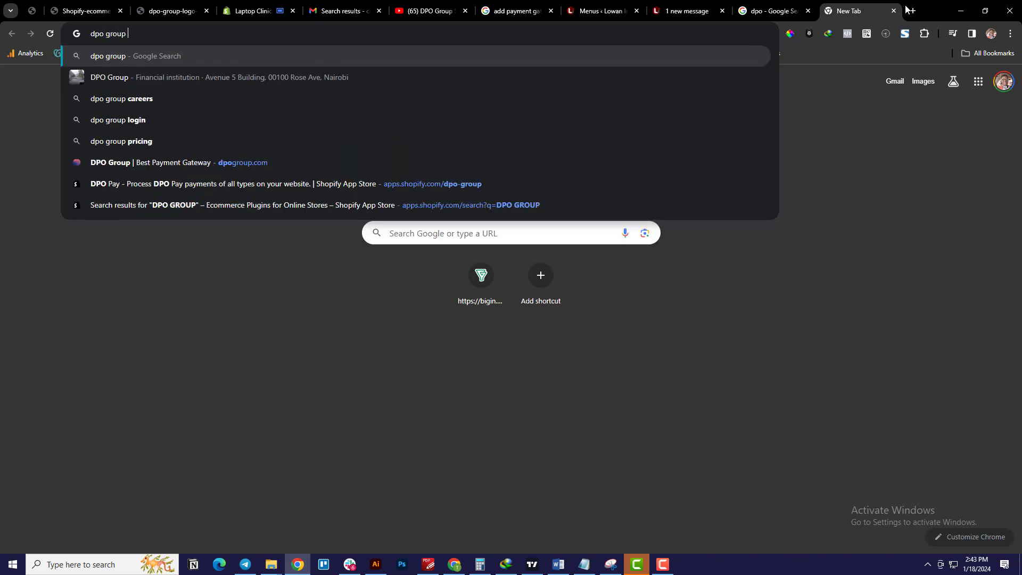
key(Return)
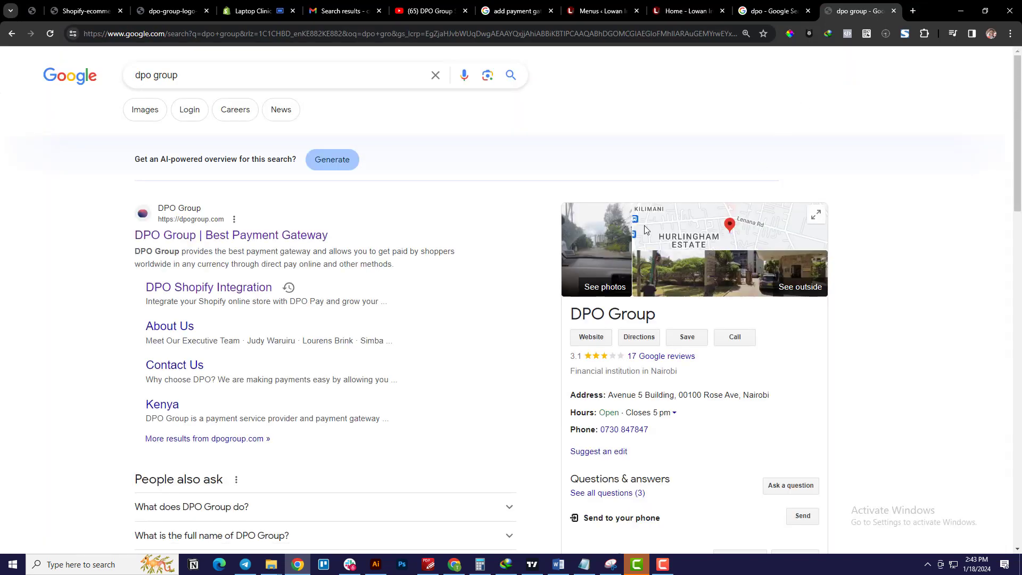
click(244, 238)
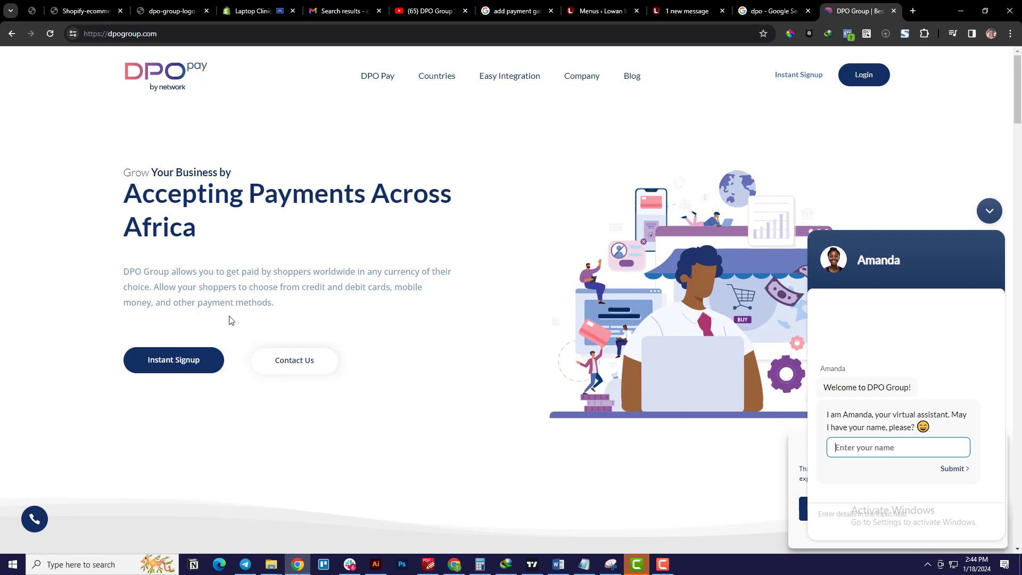
Step: Open DPO's Instant Signup page and dismiss the Manage Cookie Consent notice
click(207, 362)
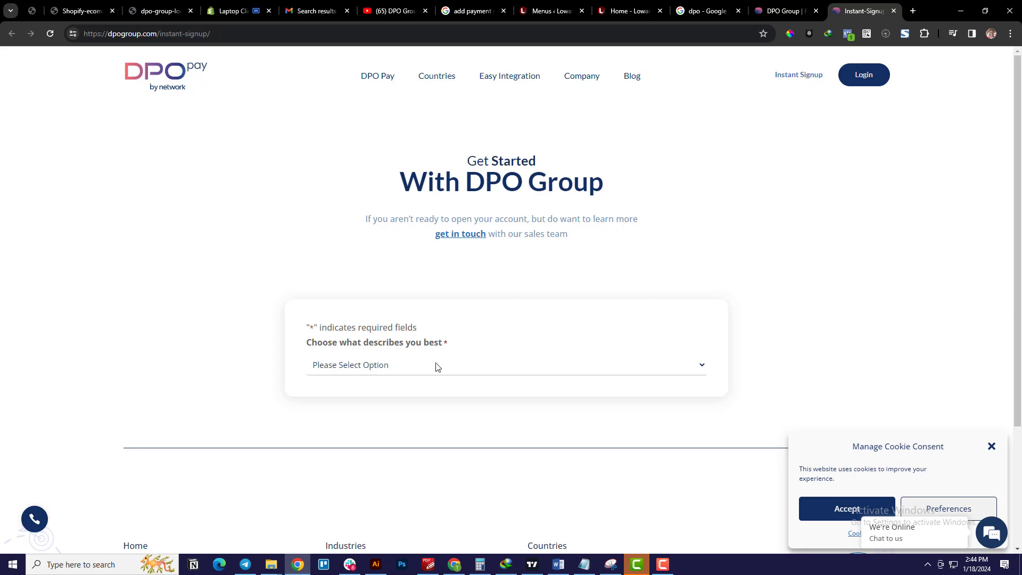
click(991, 447)
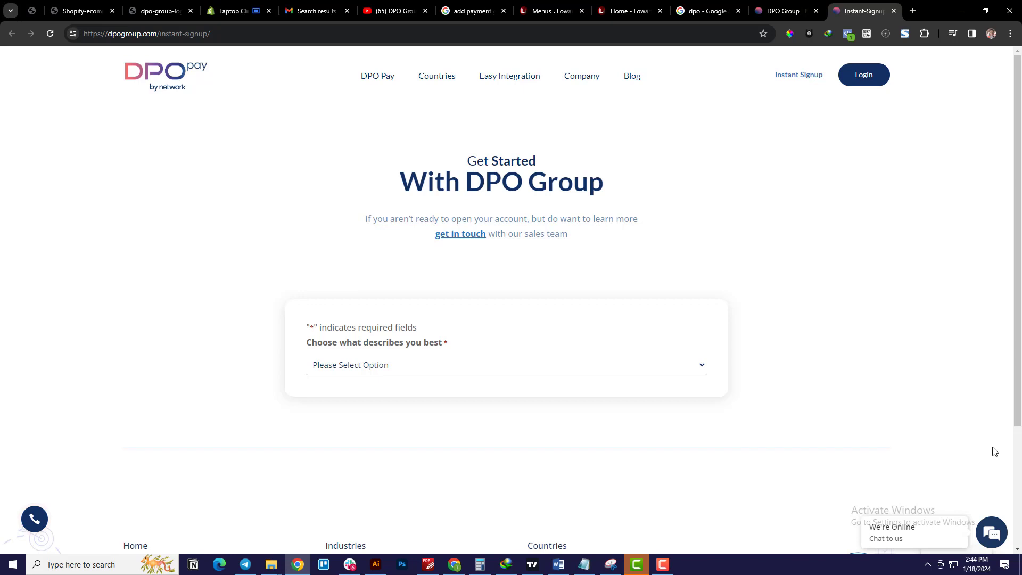
mouse_move(528, 89)
Step: Read the DPO live-account API credentials email in Gmail, then return to Shopify Payments settings
mouse_move(378, 76)
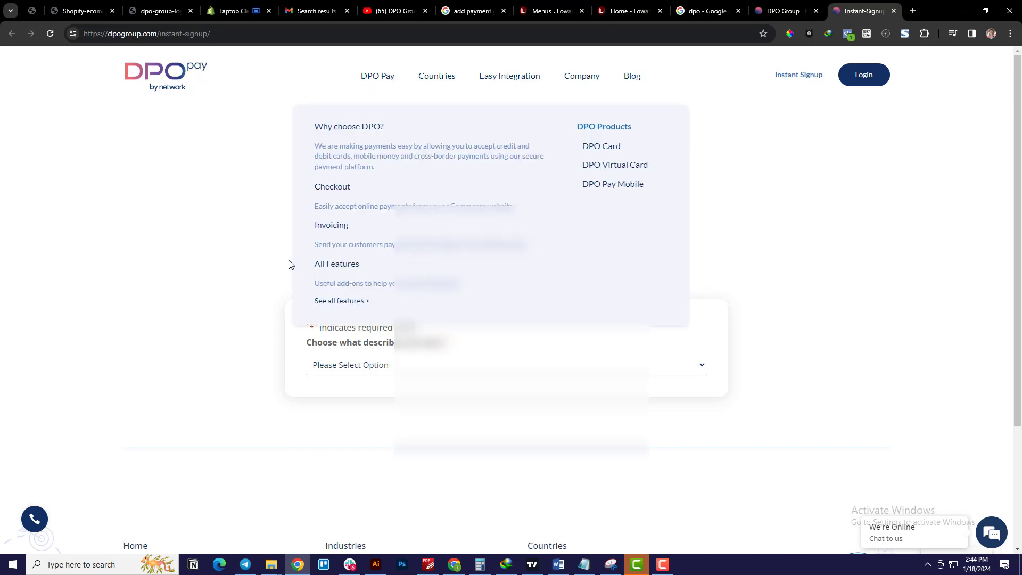
click(314, 10)
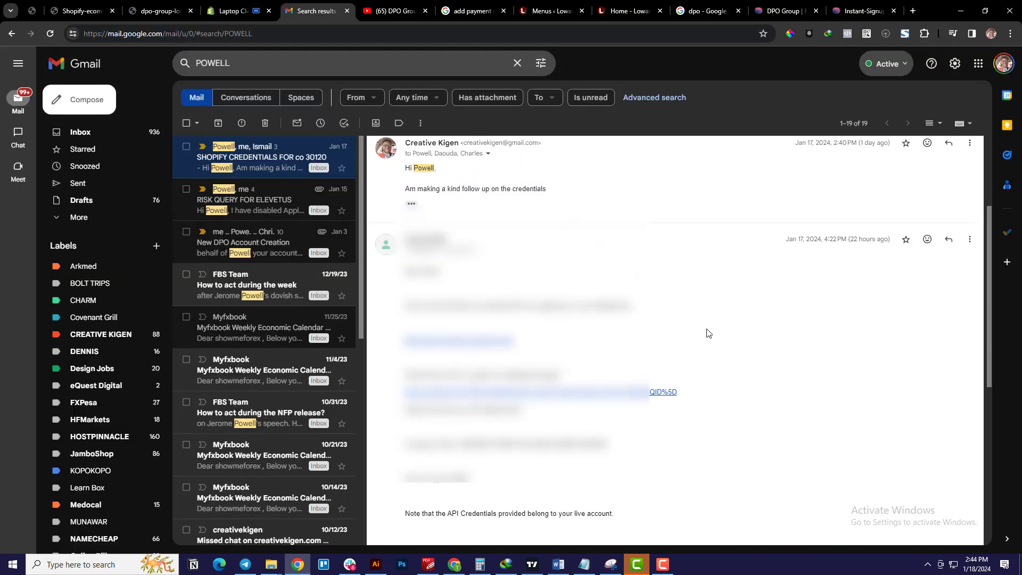
scroll(703, 326, down, 5)
scroll(713, 341, up, 5)
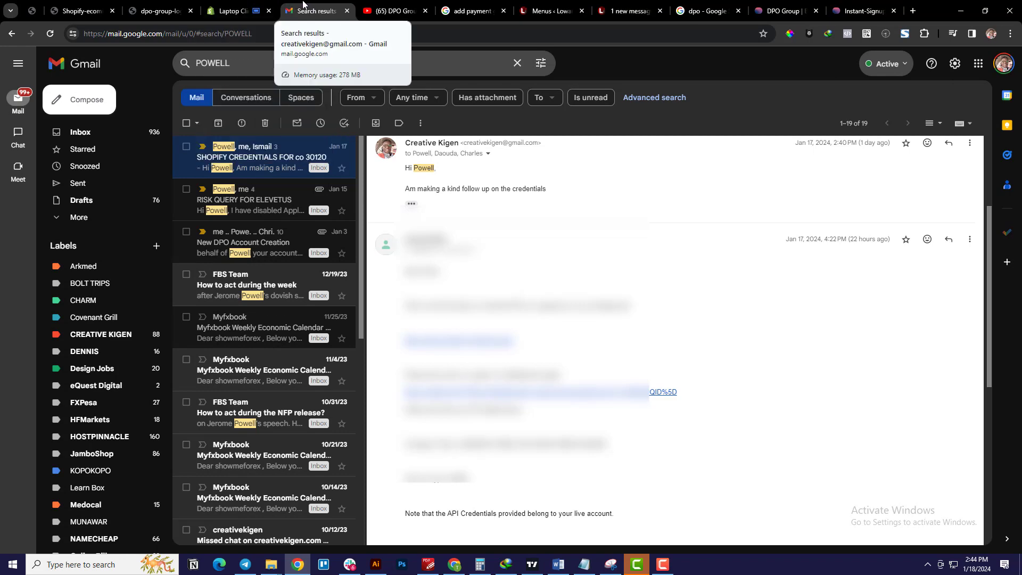
key(ctrl+shift+Tab)
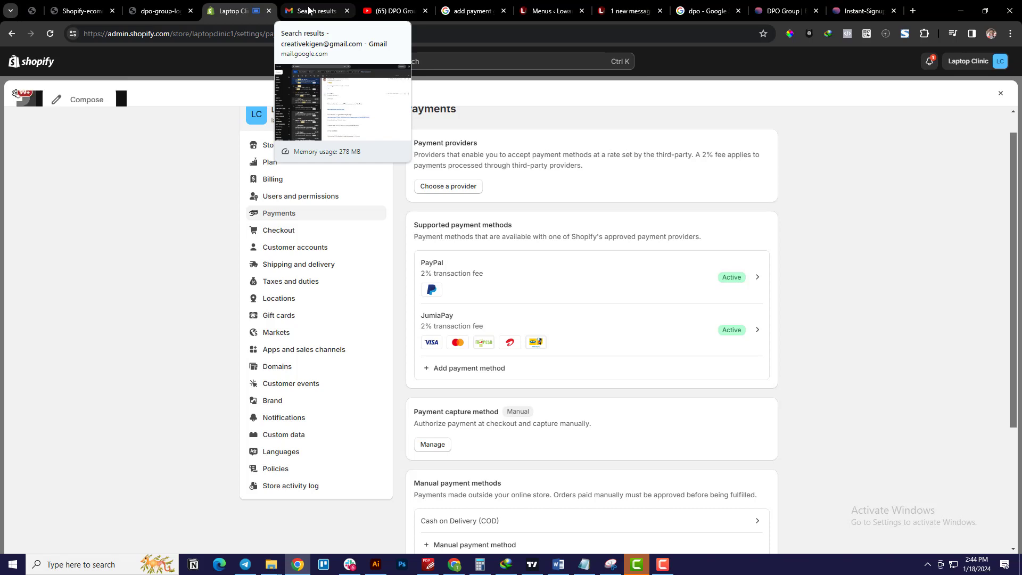
Step: Follow the email's Shopify app link to the DPO Pay listing and begin installing it
click(306, 7)
click(453, 343)
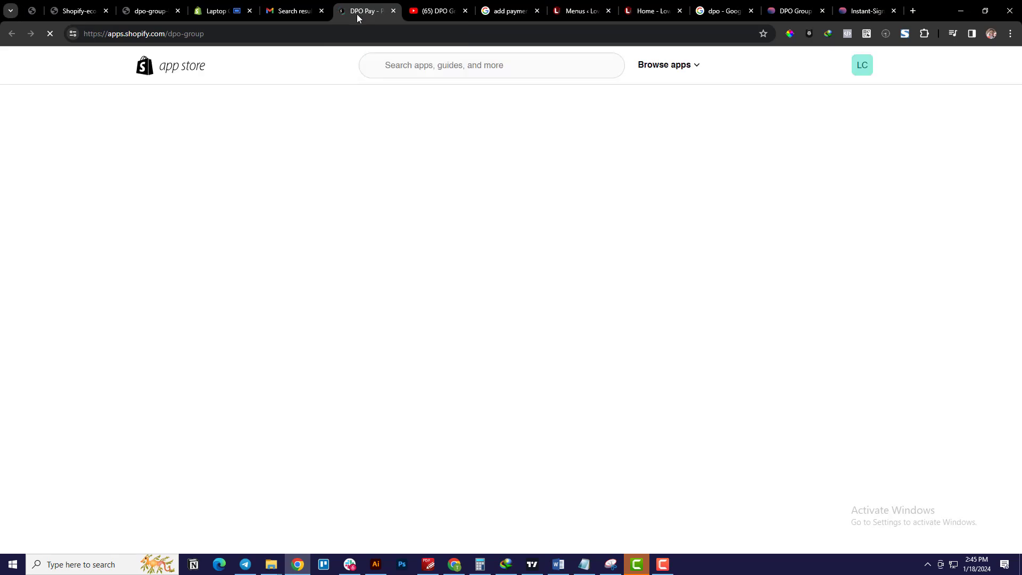
drag(357, 14, 314, 14)
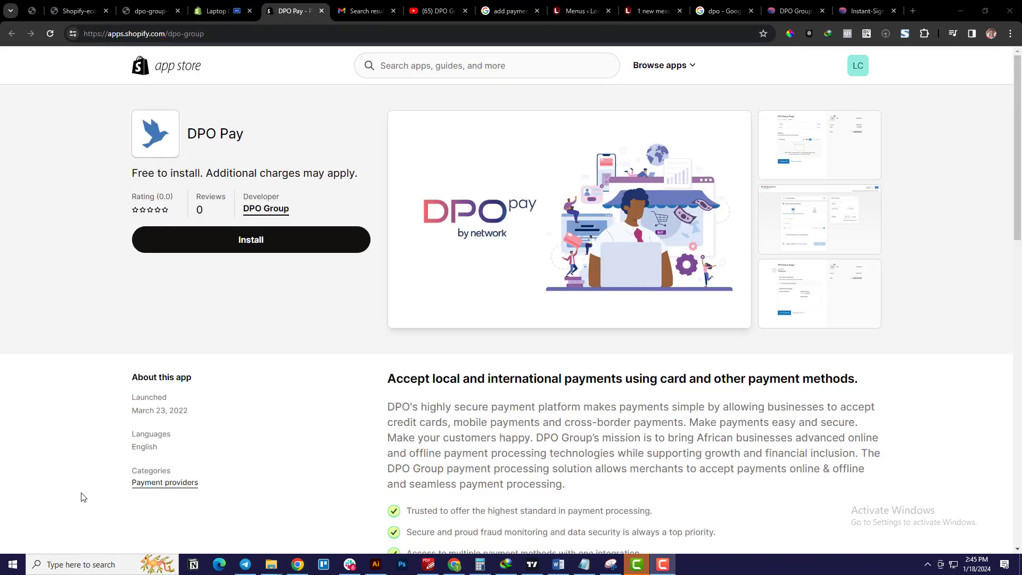
click(229, 243)
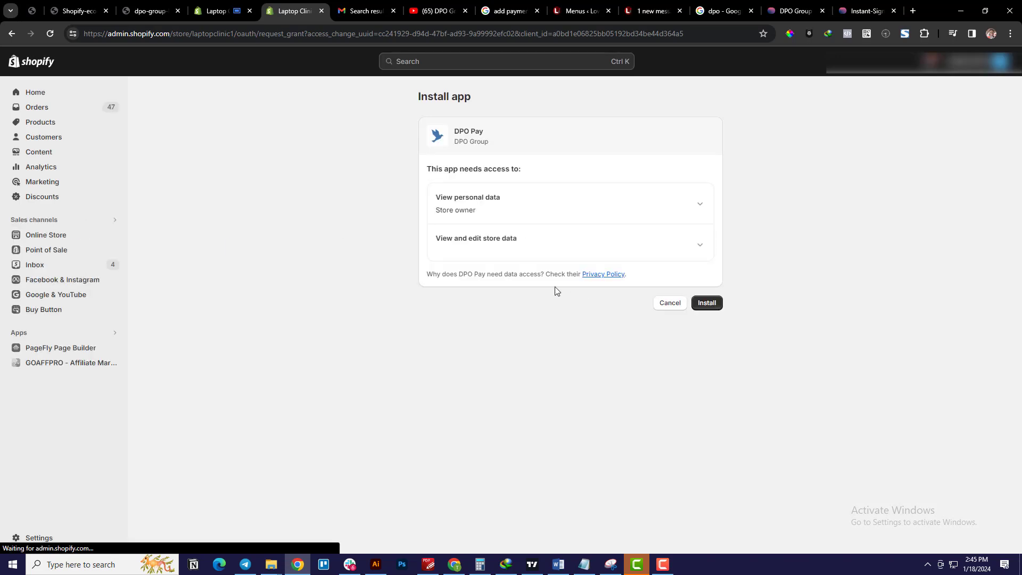
Step: Approve DPO Pay's data access, enter the Company Token and Service Type, and save
click(716, 308)
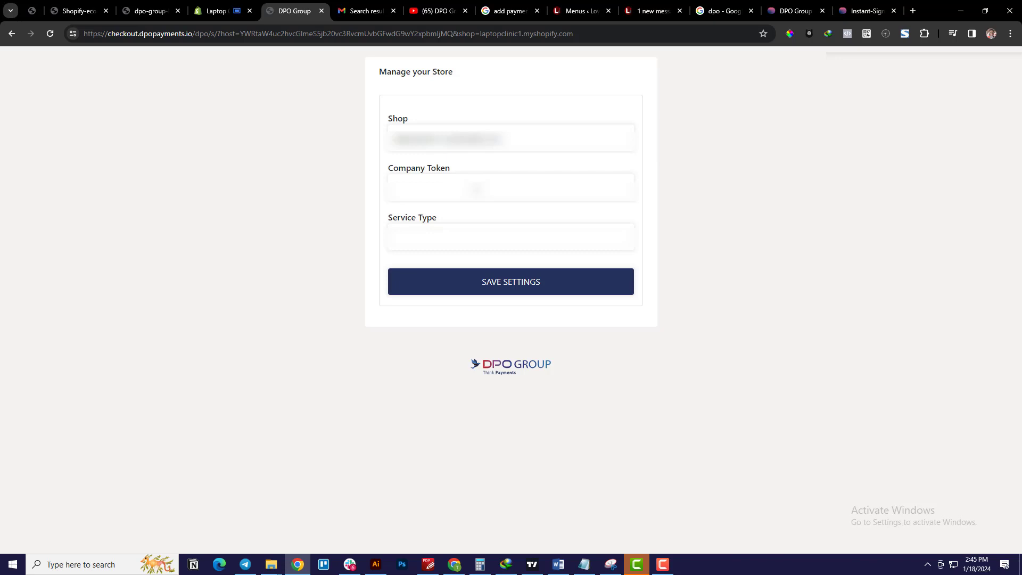
click(511, 187)
key(Tab)
click(424, 181)
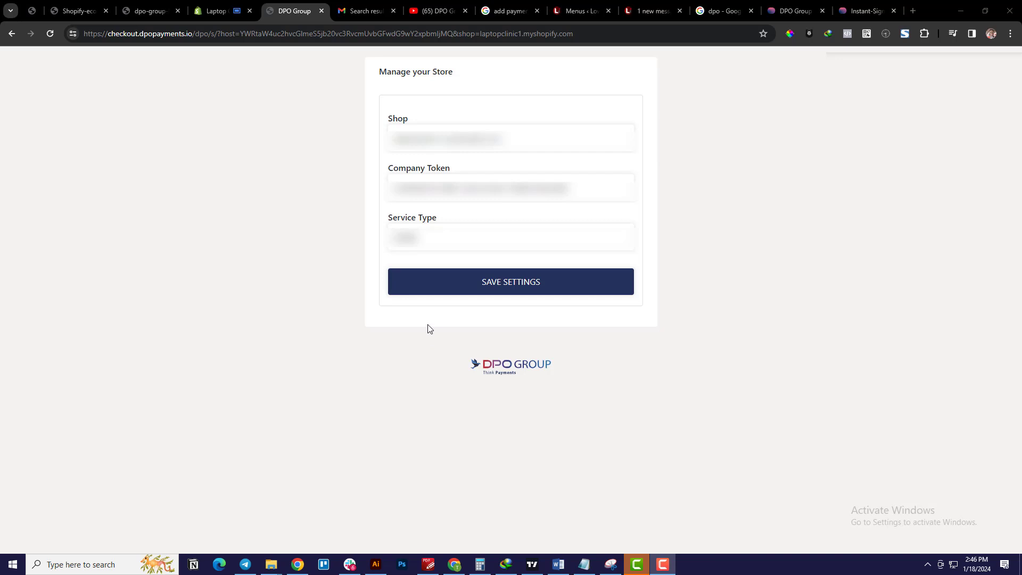
click(508, 287)
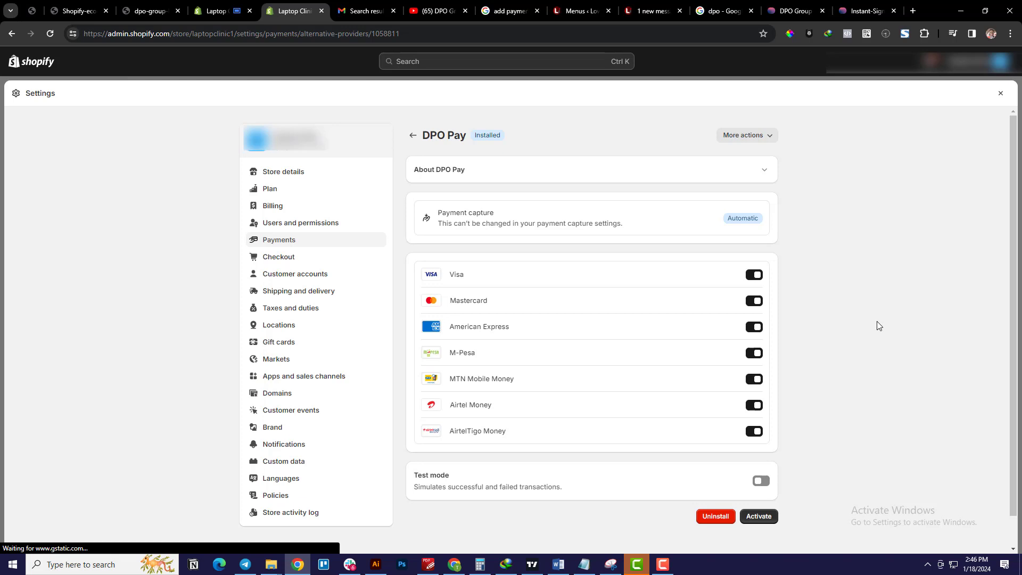
Step: Confirm Visa stays enabled, activate DPO Pay, and return to the Payments overview
click(752, 275)
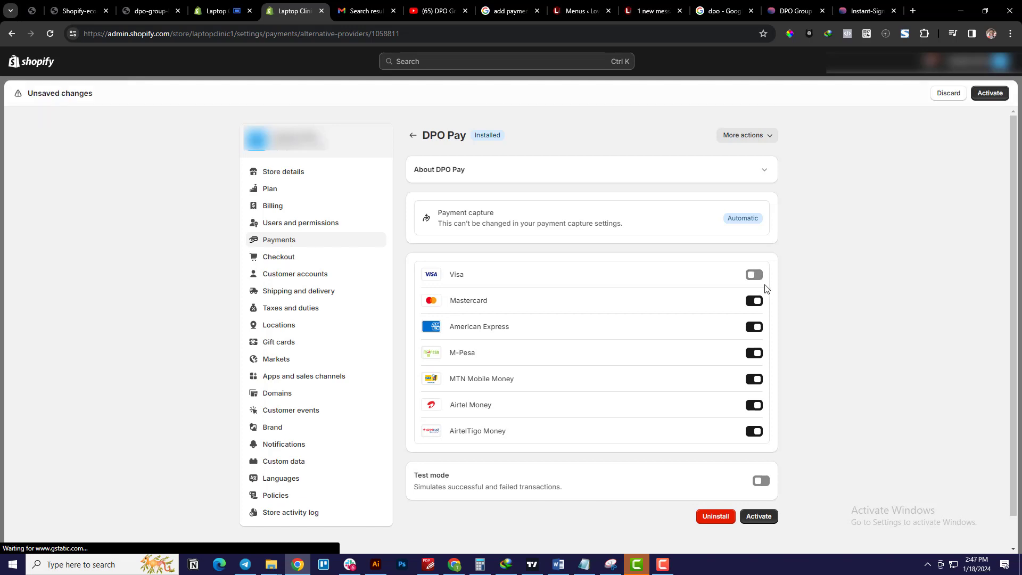
click(758, 277)
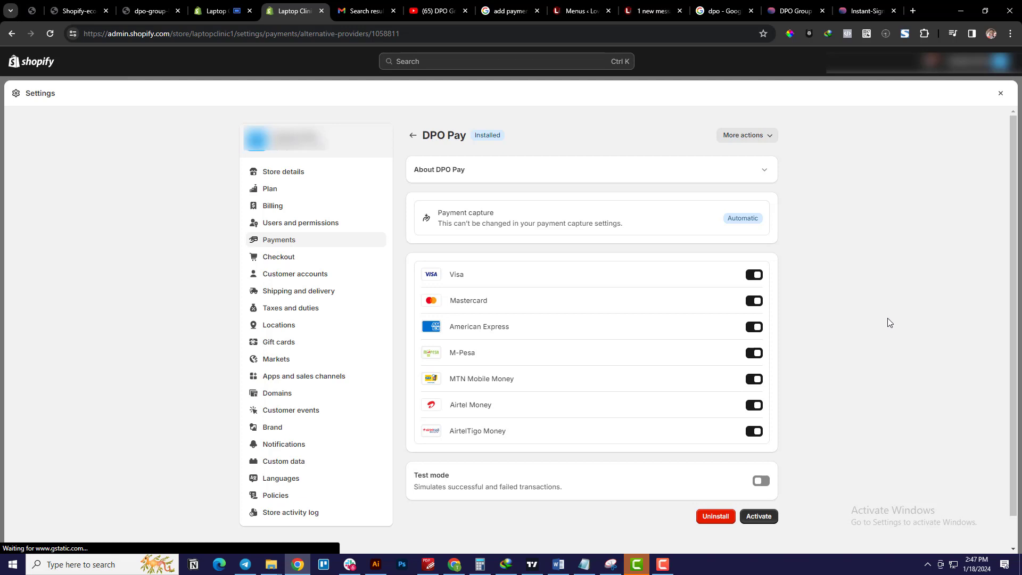
click(769, 521)
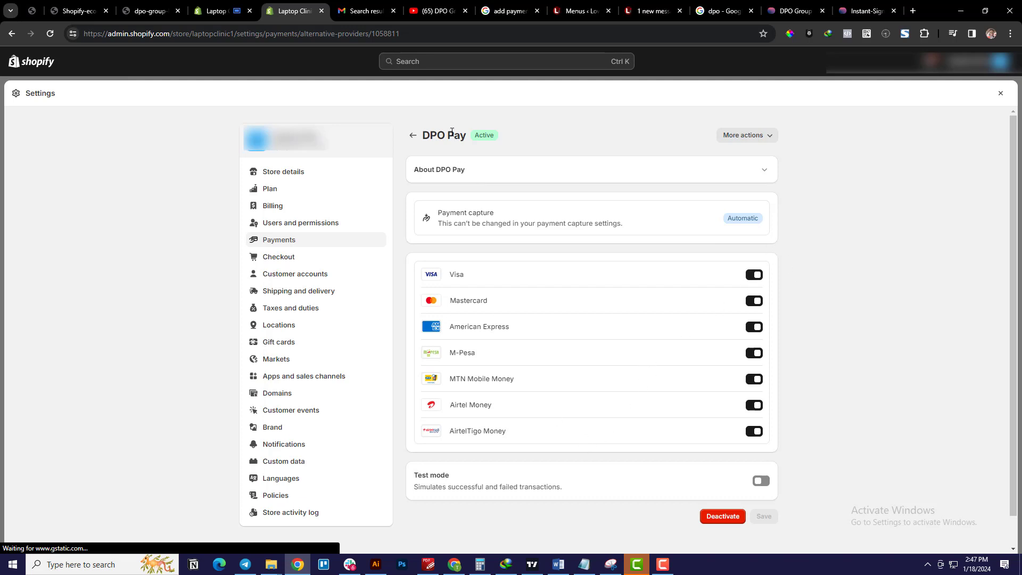
click(411, 138)
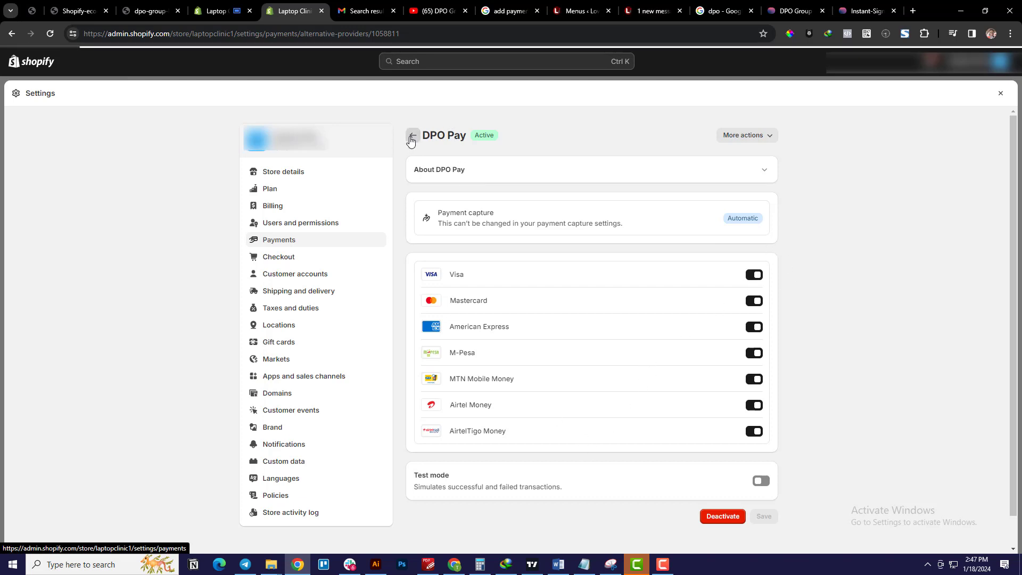
Step: Scroll the Payments provider list to check that DPO Pay appears
scroll(503, 315, down, 3)
scroll(566, 322, up, 3)
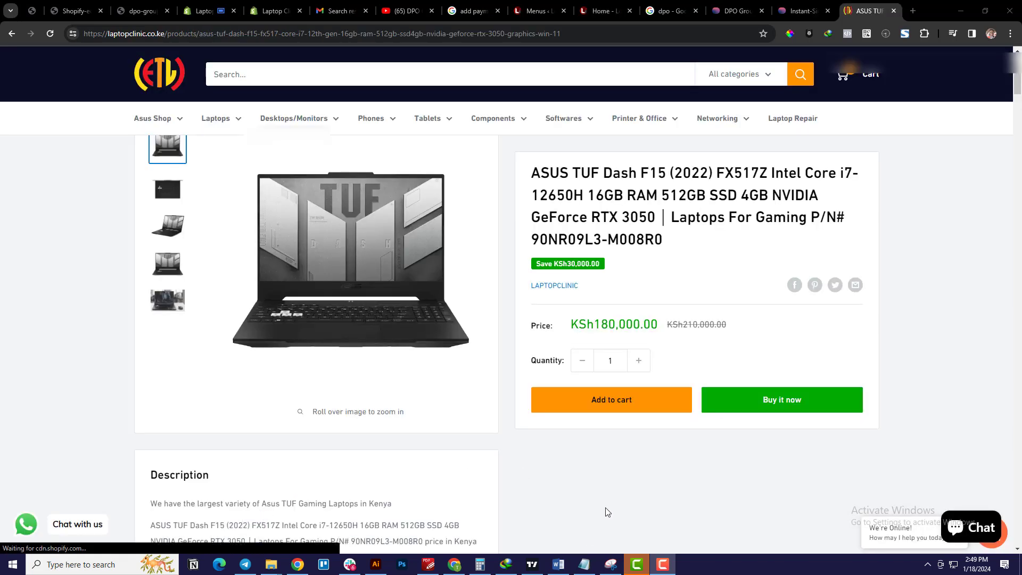
Step: Buy the ASUS TUF Dash F15 now and scroll checkout to the DPO Pay payment option
click(791, 399)
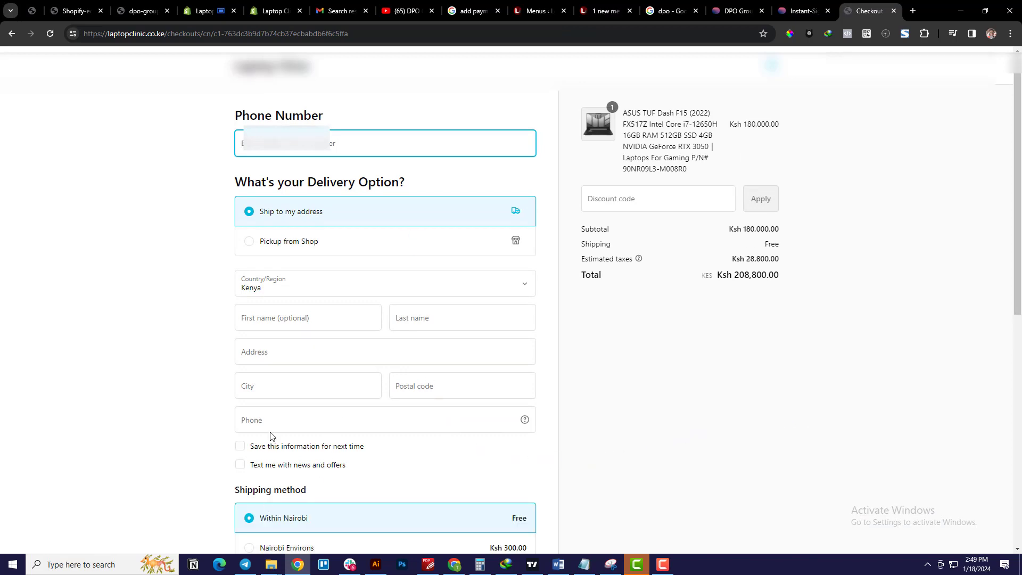
scroll(271, 435, down, 5)
drag(1017, 249, 1017, 317)
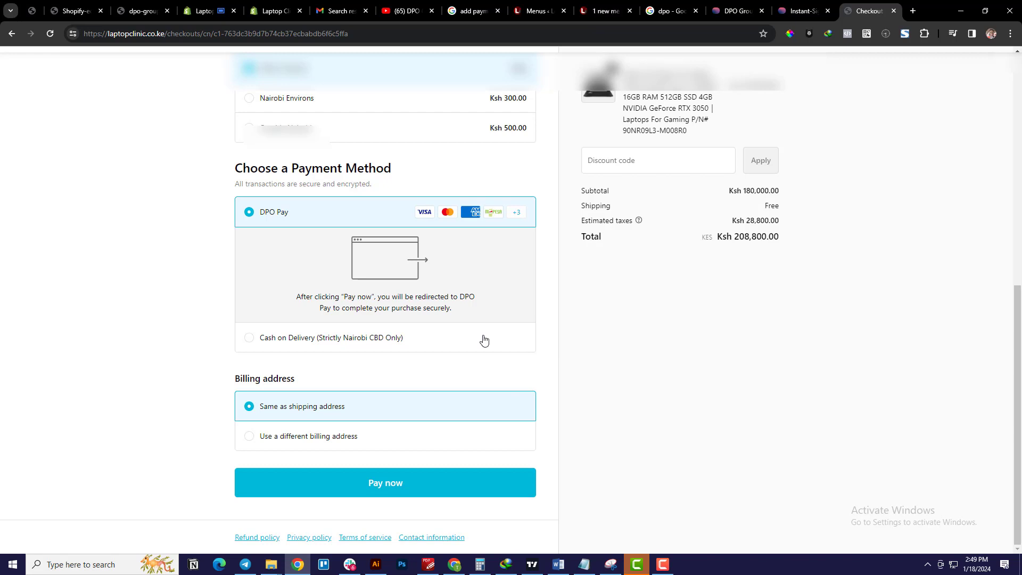
scroll(633, 386, up, 5)
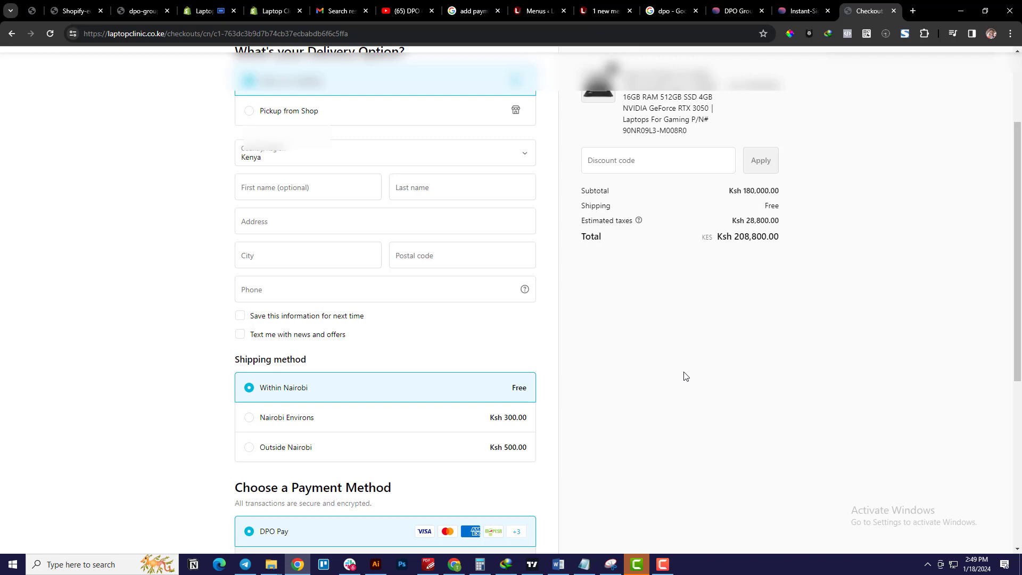
scroll(619, 488, up, 2)
scroll(618, 488, down, 5)
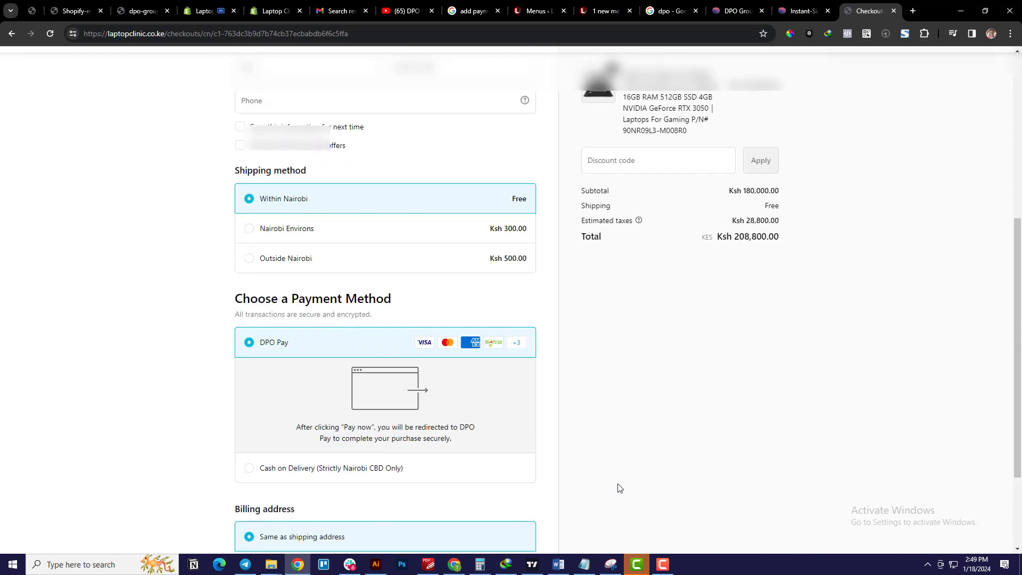
drag(1017, 355, 1020, 334)
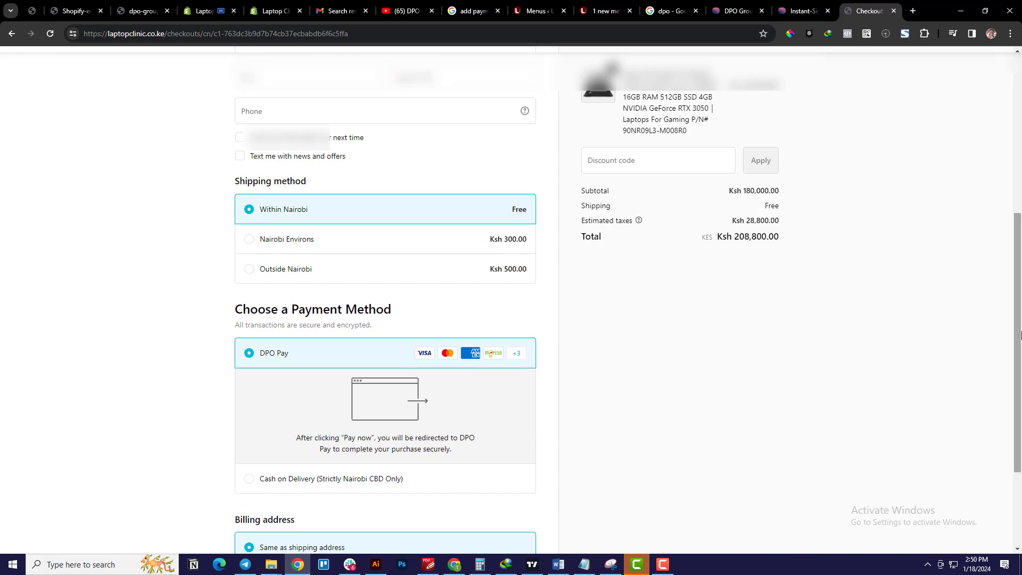